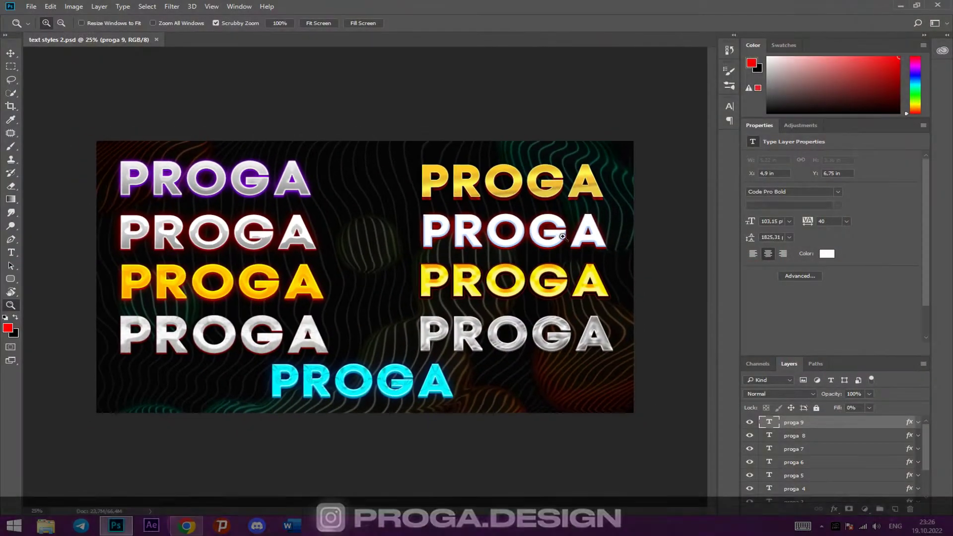
pyautogui.scroll(-3, 928, 445)
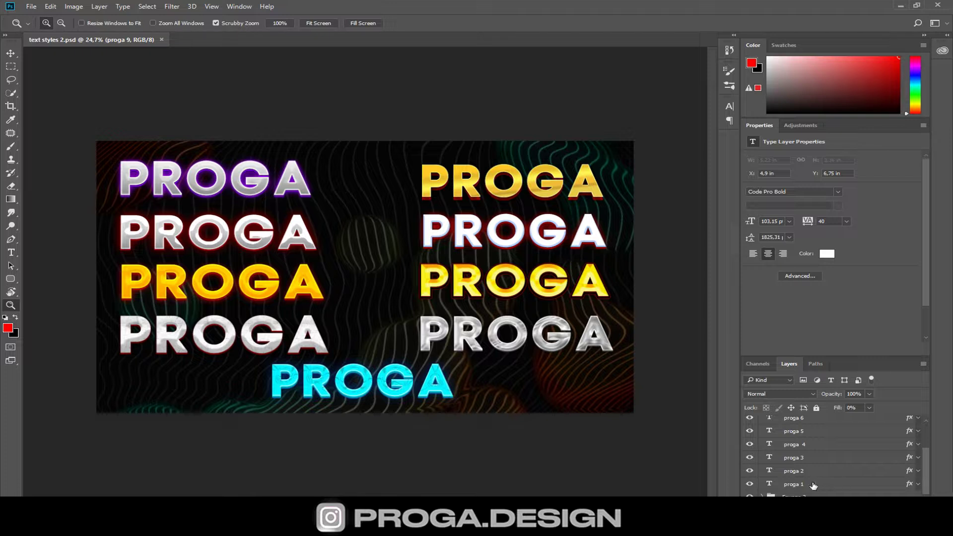
pyautogui.click(814, 485)
pyautogui.click(750, 485)
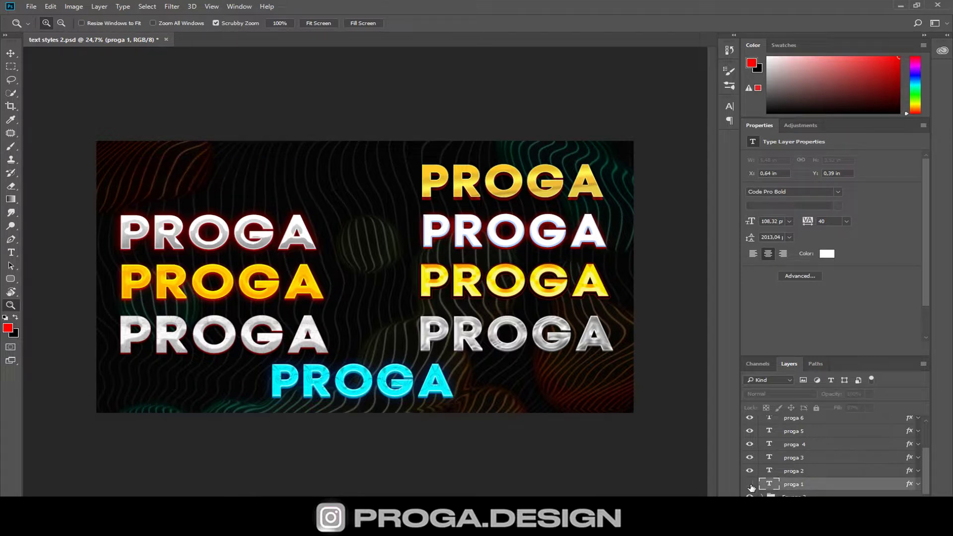
pyautogui.click(750, 485)
pyautogui.click(749, 485)
pyautogui.click(750, 485)
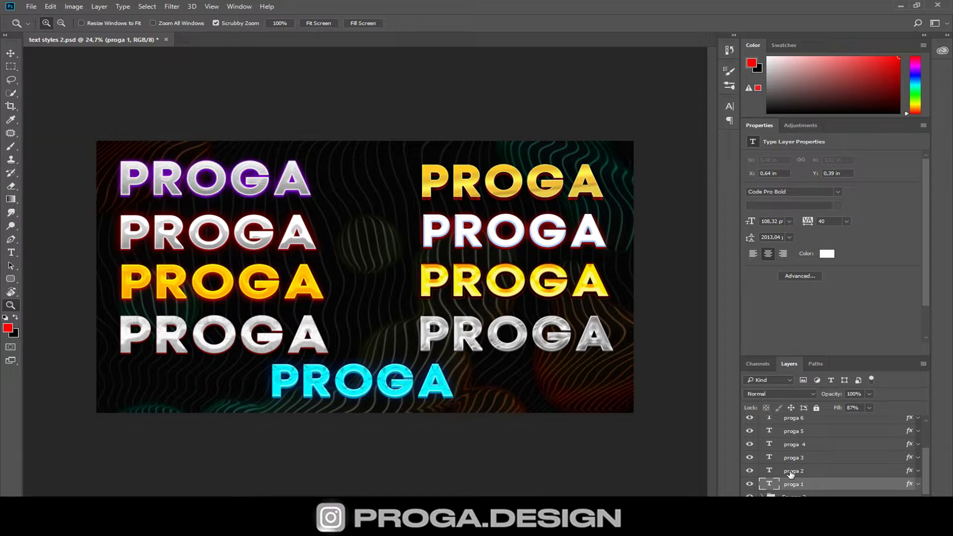
pyautogui.doubleClick(819, 484)
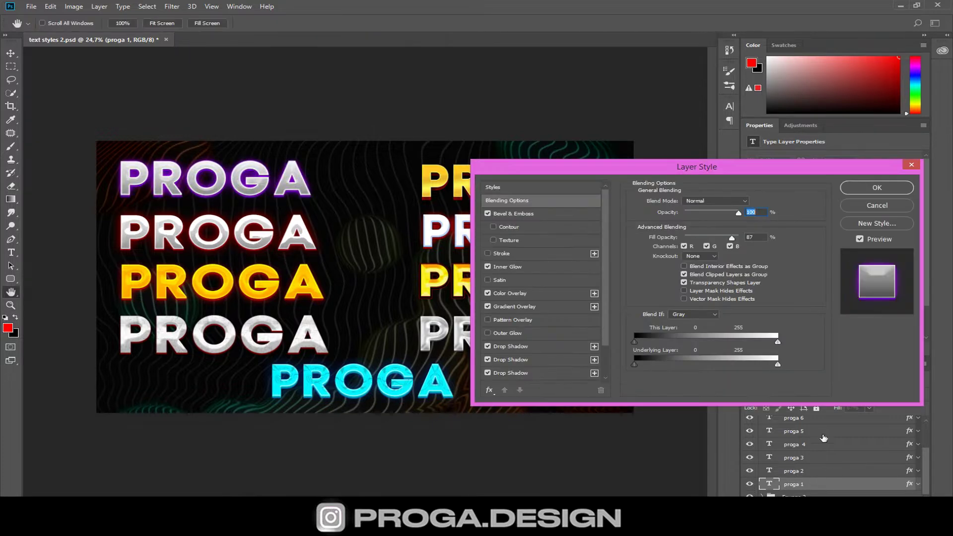
pyautogui.click(505, 213)
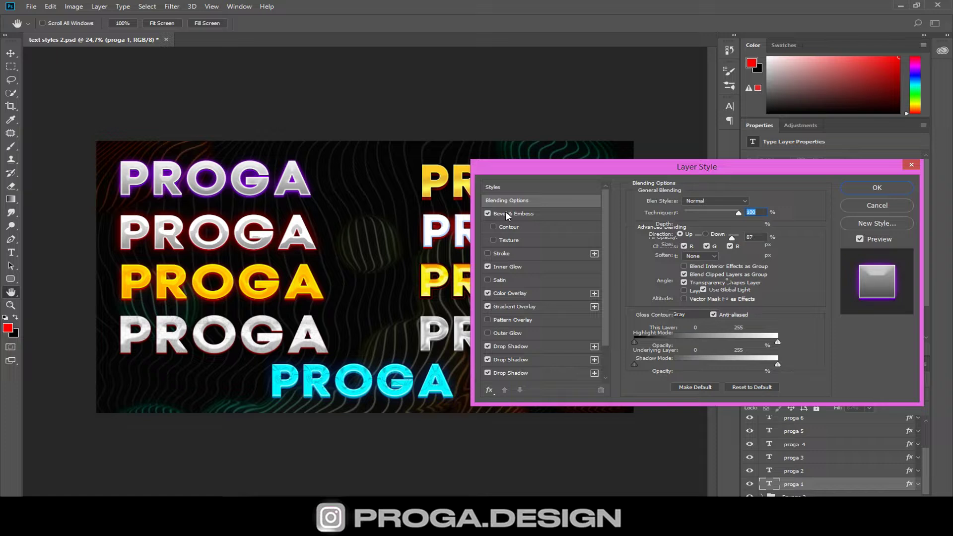
pyautogui.click(510, 269)
pyautogui.click(525, 294)
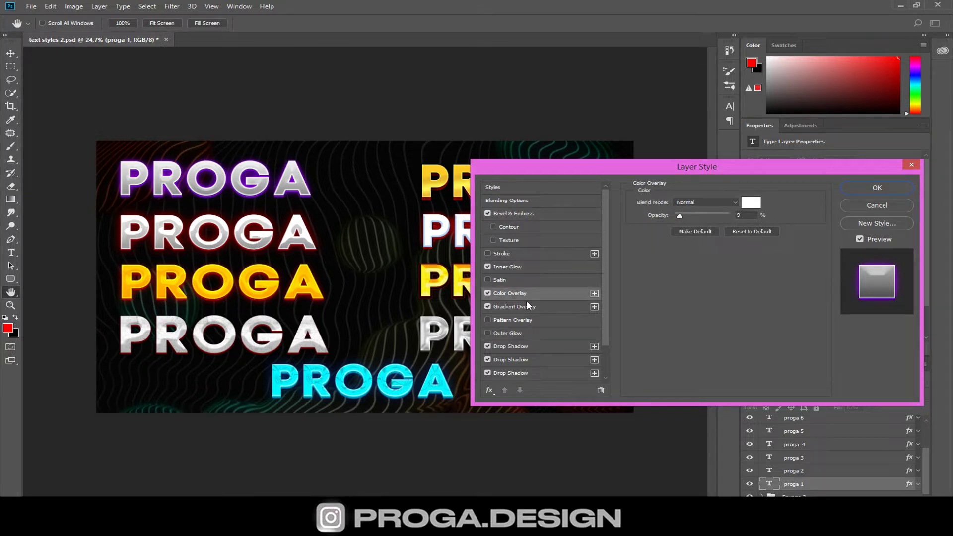
pyautogui.click(530, 347)
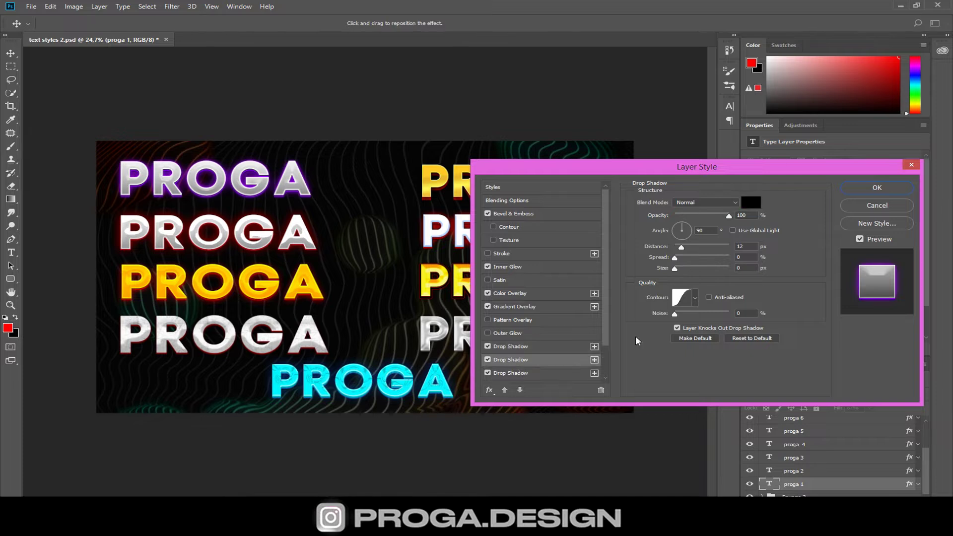
pyautogui.click(877, 187)
pyautogui.click(775, 471)
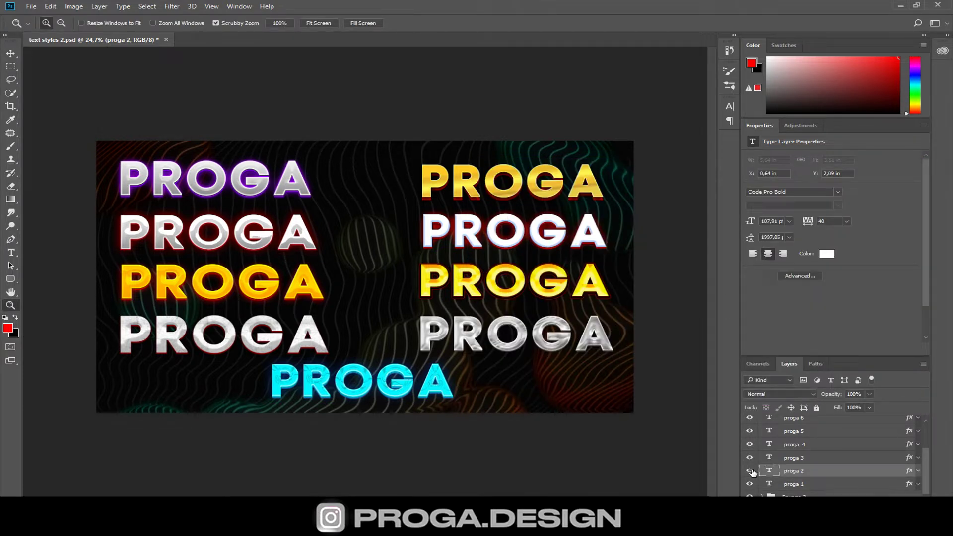
# Hide and show the white second-row PROGA text twice
pyautogui.click(751, 471)
pyautogui.click(749, 471)
pyautogui.click(750, 471)
pyautogui.click(751, 471)
# Review proga 2's bevel, glow, gradient and drop-shadow effects, then hide proga 3
pyautogui.doubleClick(829, 473)
pyautogui.click(514, 213)
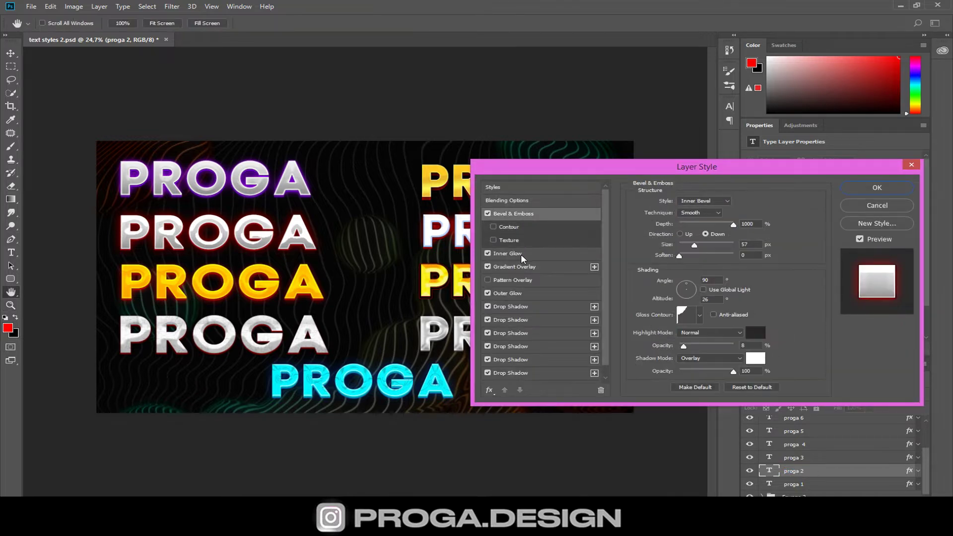
pyautogui.click(521, 255)
pyautogui.click(531, 267)
pyautogui.click(531, 294)
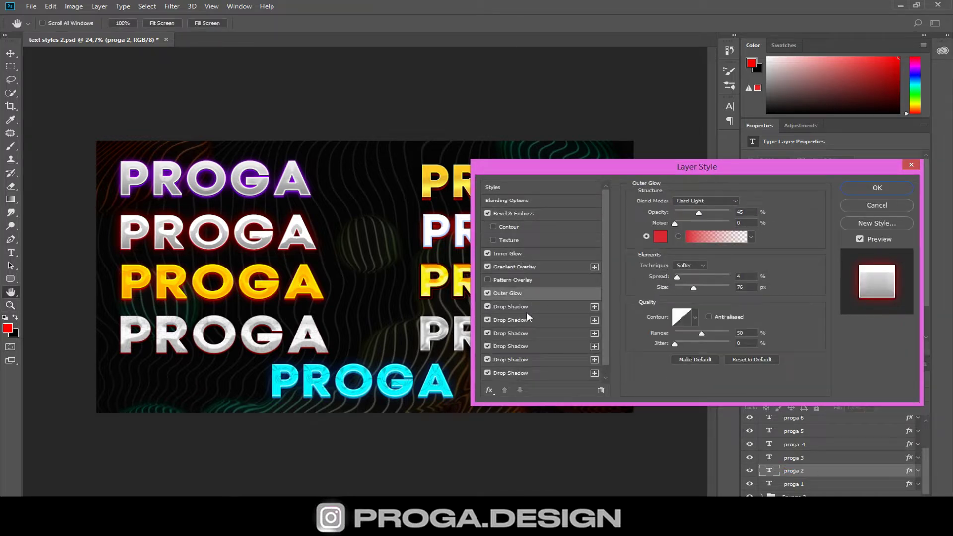
pyautogui.click(528, 319)
pyautogui.click(531, 332)
pyautogui.click(532, 360)
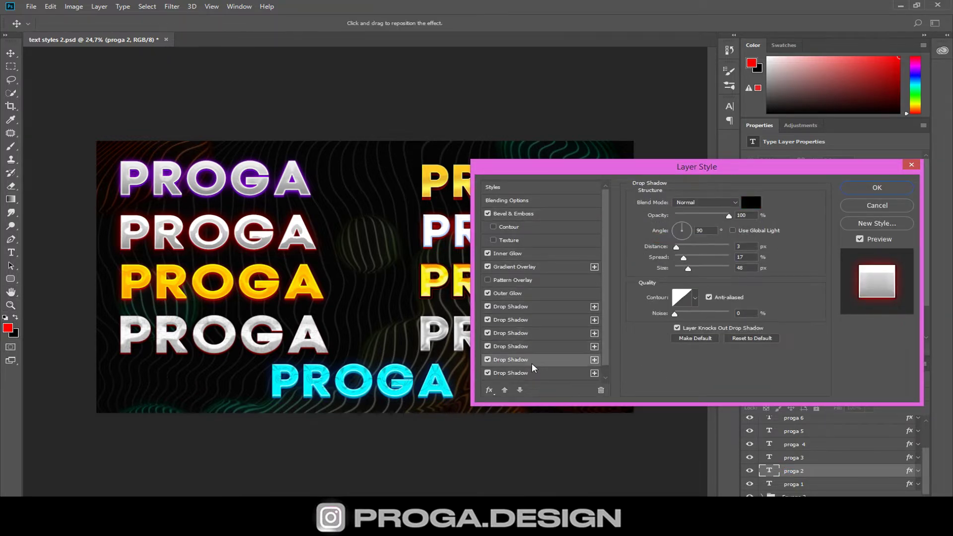
pyautogui.click(889, 191)
pyautogui.click(760, 458)
pyautogui.click(750, 457)
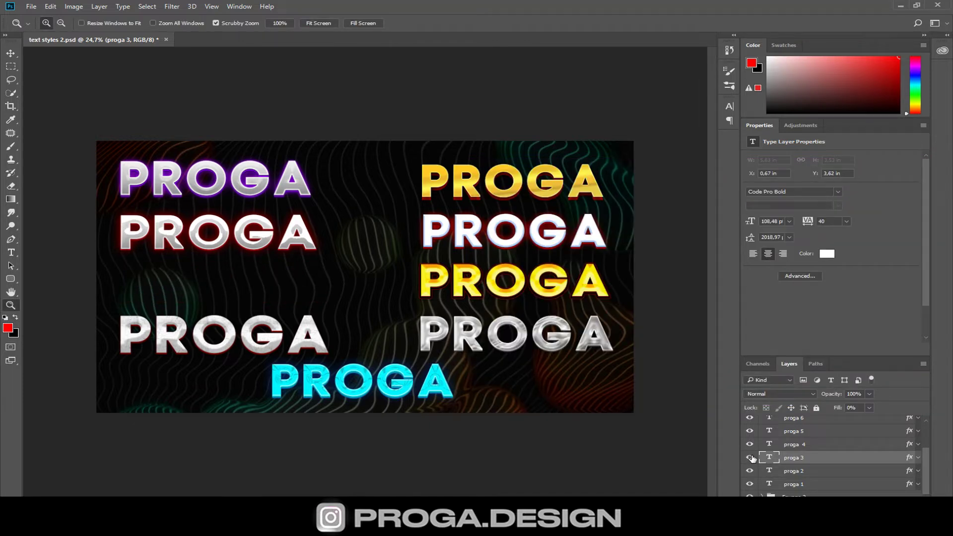
pyautogui.doubleClick(822, 461)
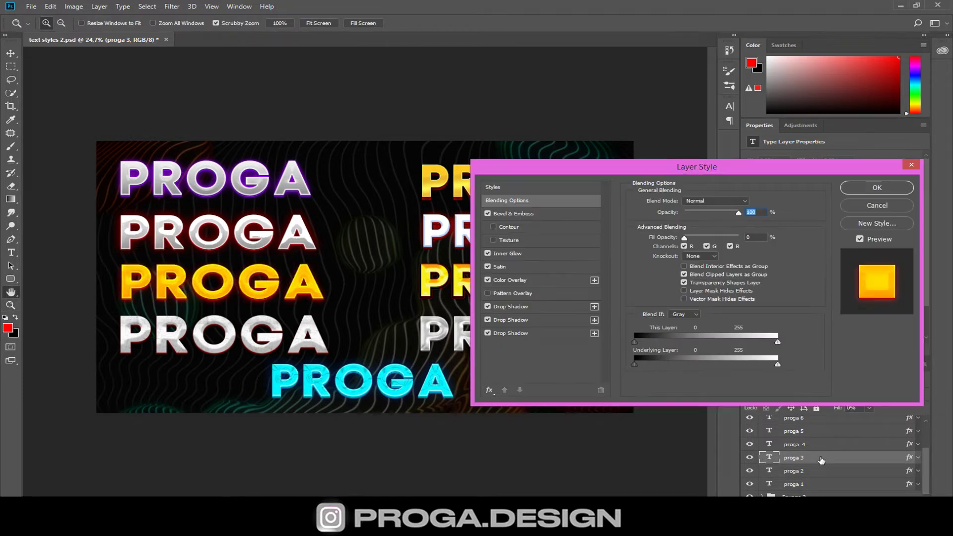
pyautogui.click(530, 215)
pyautogui.click(520, 255)
pyautogui.click(516, 280)
pyautogui.click(527, 307)
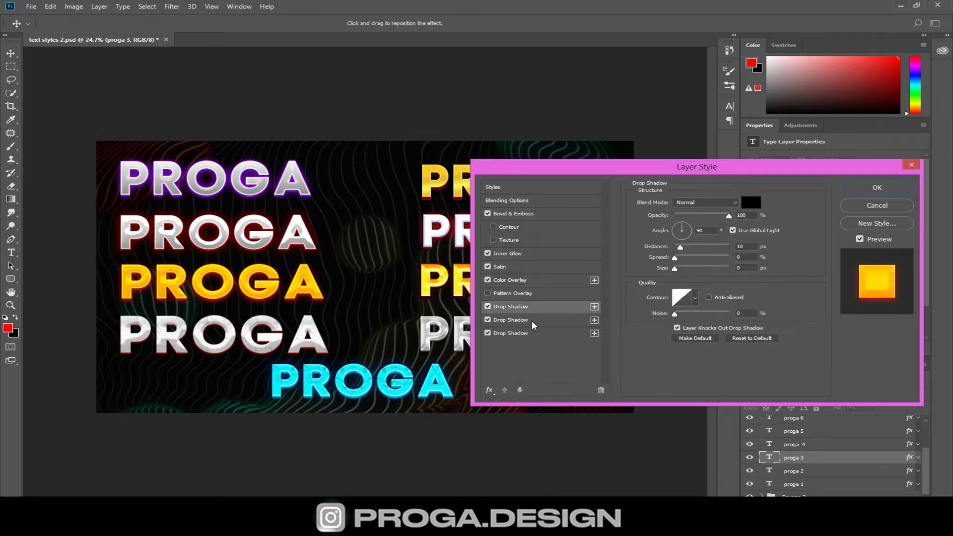
pyautogui.click(877, 188)
pyautogui.click(803, 445)
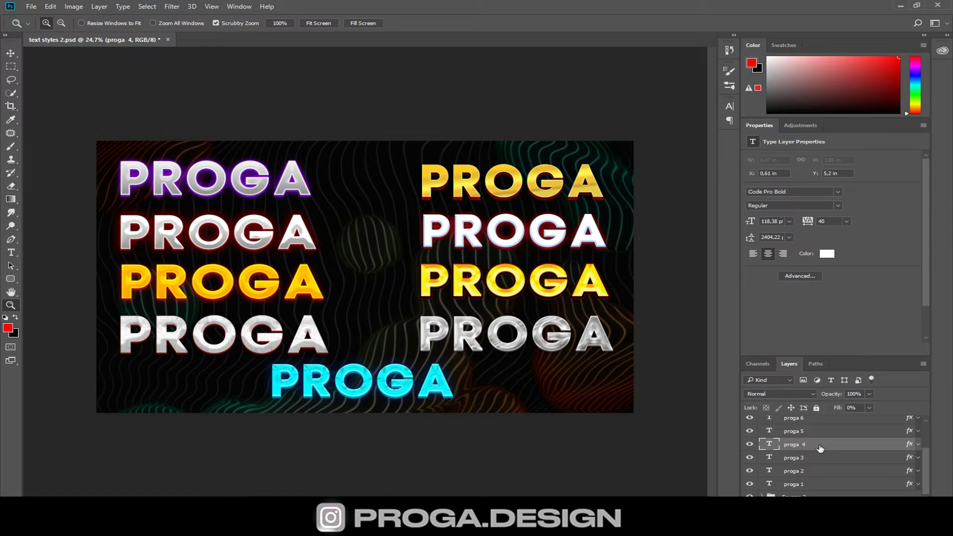
pyautogui.doubleClick(820, 448)
pyautogui.click(514, 213)
pyautogui.click(511, 254)
pyautogui.click(514, 280)
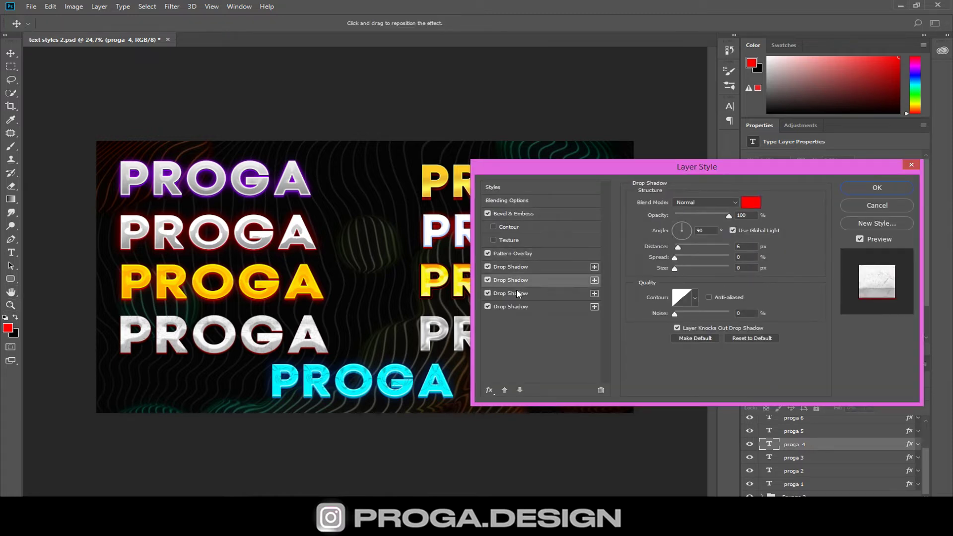
pyautogui.click(514, 306)
pyautogui.click(872, 188)
pyautogui.click(804, 431)
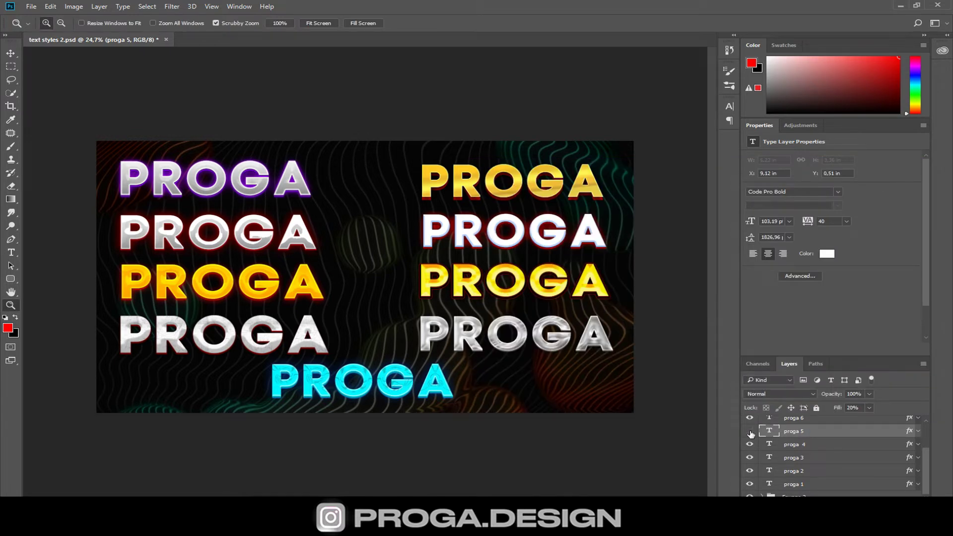
pyautogui.hotkey('ctrl', ',')
pyautogui.hotkey('ctrl', ',')
pyautogui.hotkey('ctrl', ',')
pyautogui.hotkey('ctrl', ',')
pyautogui.doubleClick(822, 432)
pyautogui.click(522, 227)
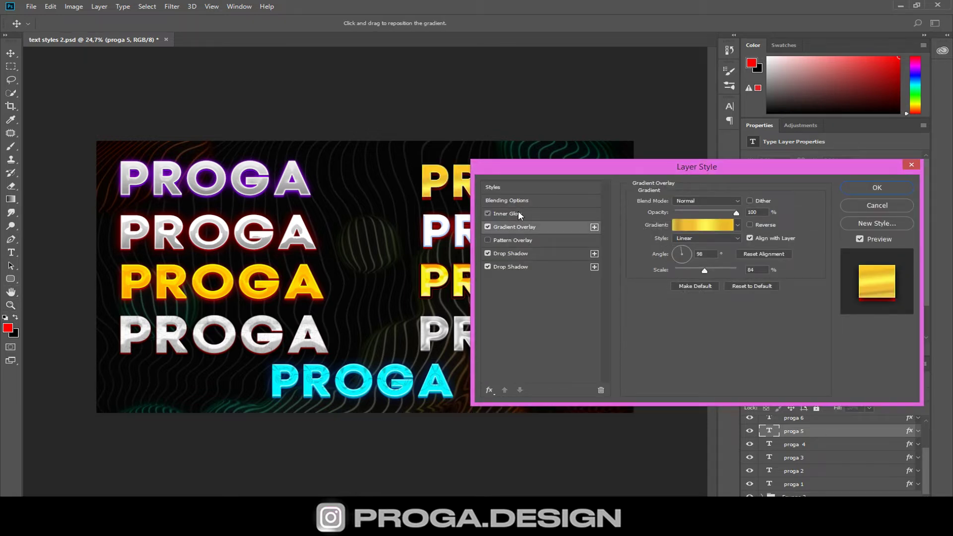
pyautogui.click(518, 214)
pyautogui.click(527, 254)
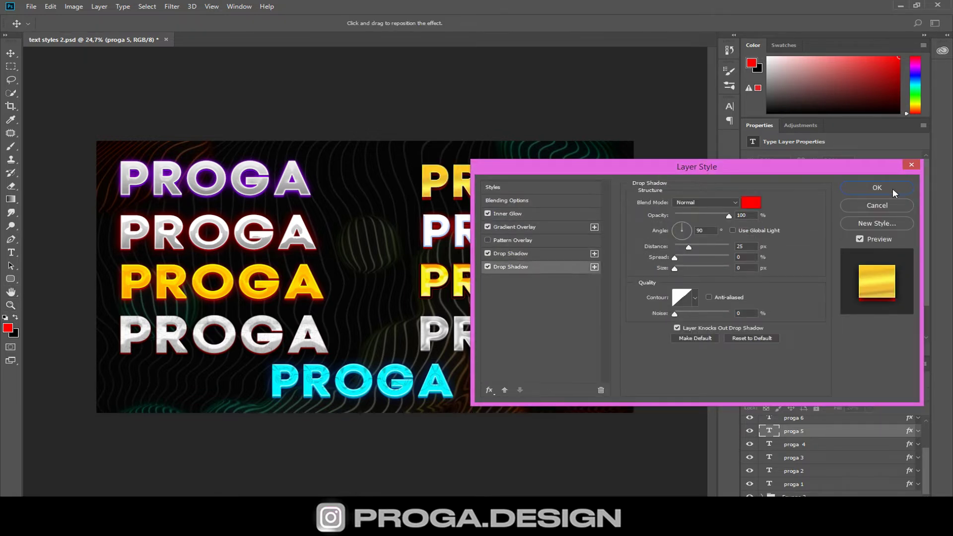
pyautogui.click(878, 188)
pyautogui.click(805, 418)
# Toggle proga 6's visibility and review its Color Overlay and Drop Shadow effects
pyautogui.click(750, 431)
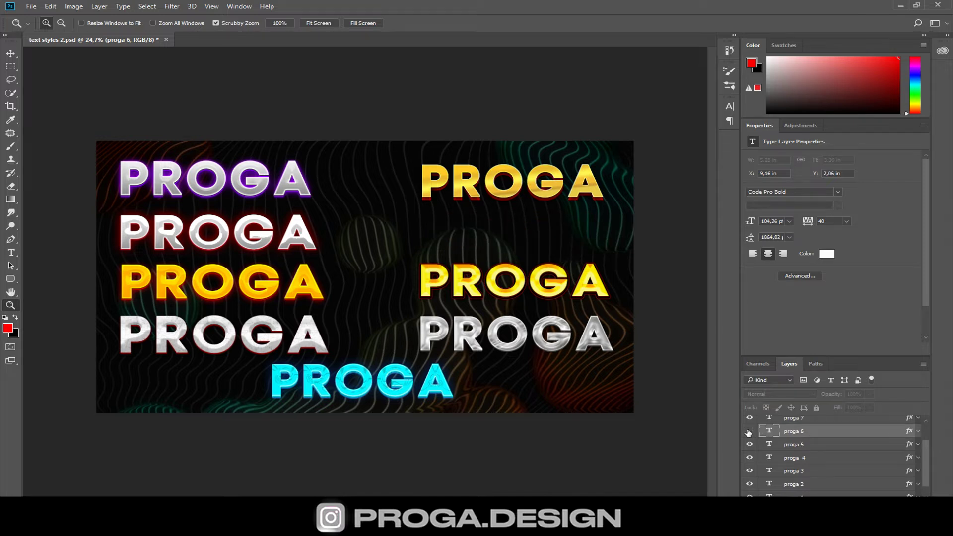
pyautogui.click(749, 431)
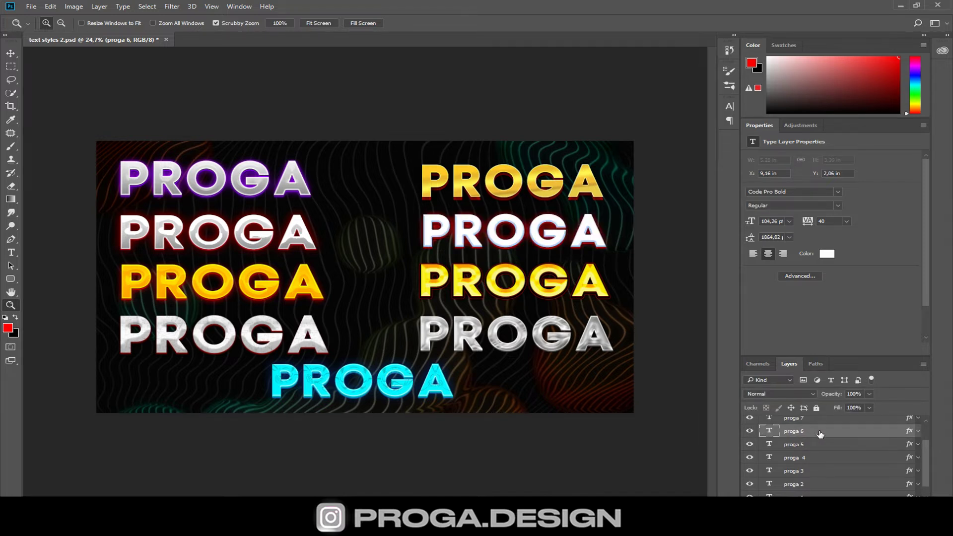
pyautogui.doubleClick(820, 432)
pyautogui.click(514, 214)
pyautogui.click(521, 293)
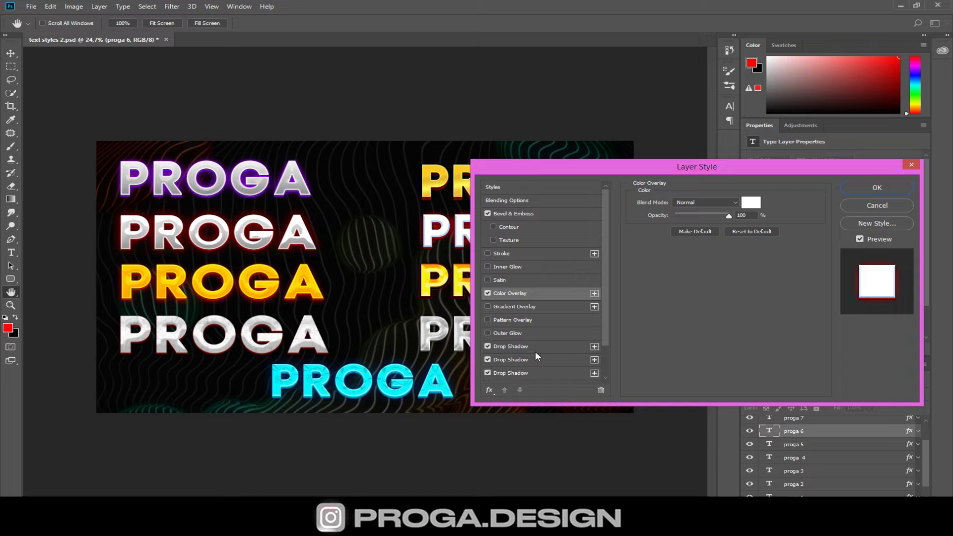
pyautogui.click(516, 348)
pyautogui.click(521, 360)
pyautogui.click(878, 188)
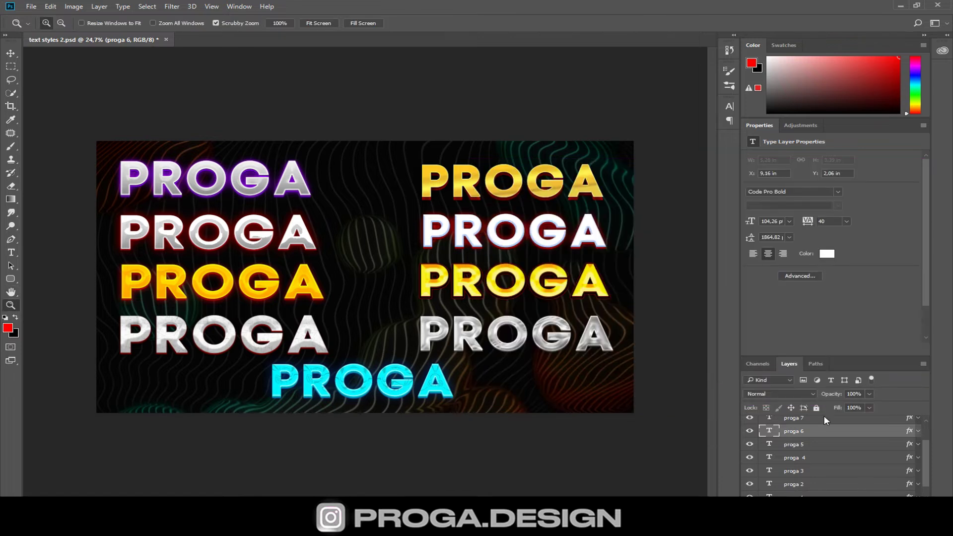
pyautogui.scroll(1, 825, 421)
# Toggle proga 7's visibility and review its Bevel & Emboss, Color Overlay and Drop Shadows
pyautogui.click(805, 432)
pyautogui.click(750, 432)
pyautogui.click(749, 432)
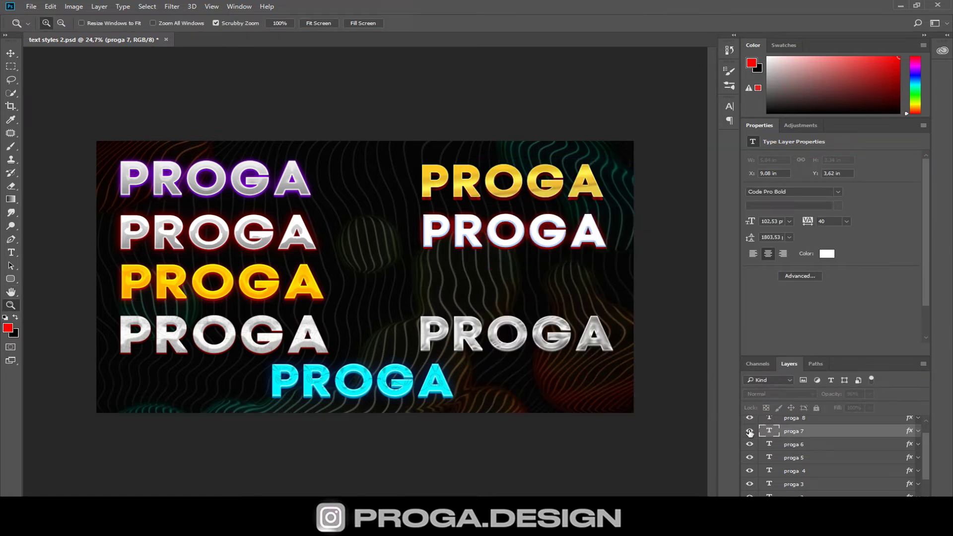
pyautogui.click(750, 432)
pyautogui.doubleClick(857, 432)
pyautogui.click(515, 214)
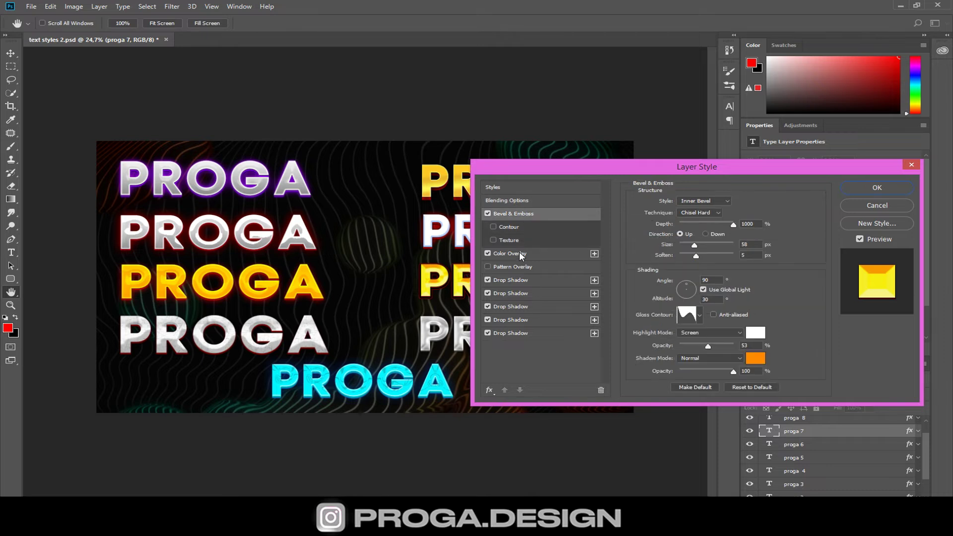
pyautogui.click(520, 254)
pyautogui.click(518, 281)
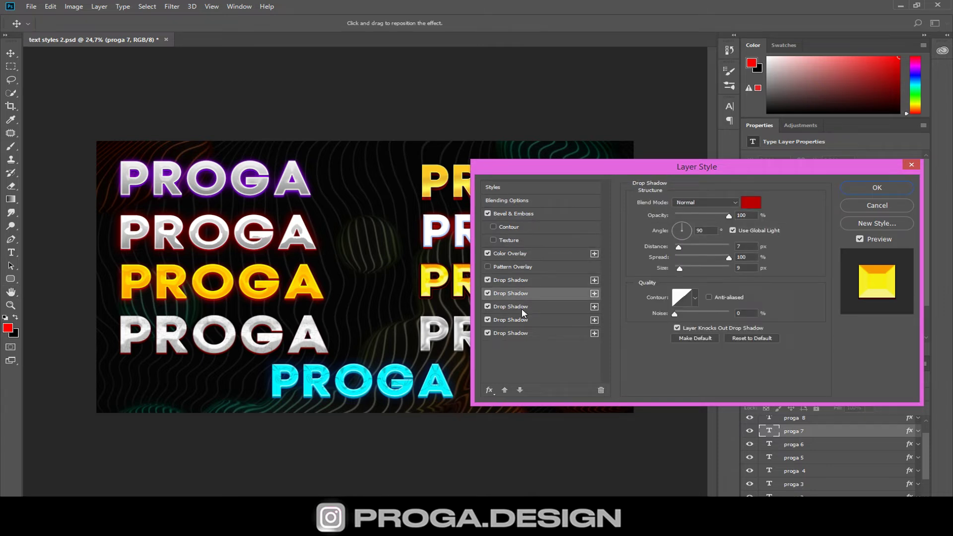
pyautogui.click(522, 306)
pyautogui.click(522, 324)
pyautogui.click(522, 334)
pyautogui.click(878, 188)
pyautogui.scroll(1, 817, 436)
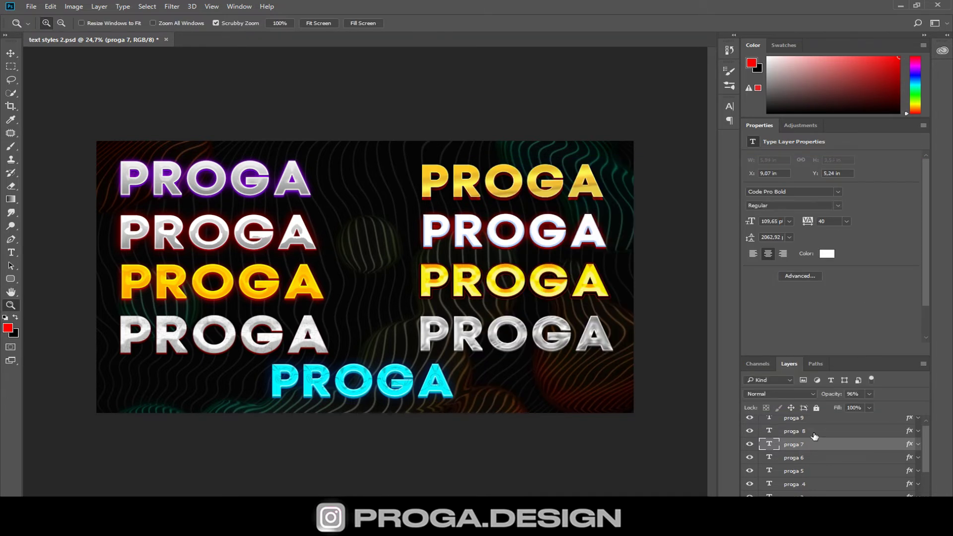
# Toggle proga 8's visibility and review its Bevel & Emboss, Satin, Gradient Overlay and Drop Shadow
pyautogui.click(812, 432)
pyautogui.click(750, 433)
pyautogui.click(750, 432)
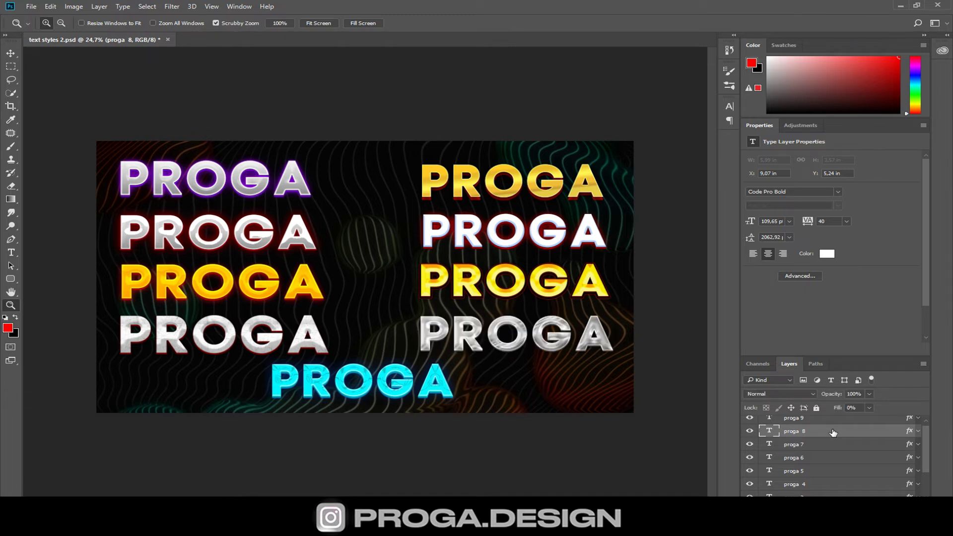
pyautogui.doubleClick(833, 432)
pyautogui.click(549, 213)
pyautogui.click(526, 254)
pyautogui.click(514, 267)
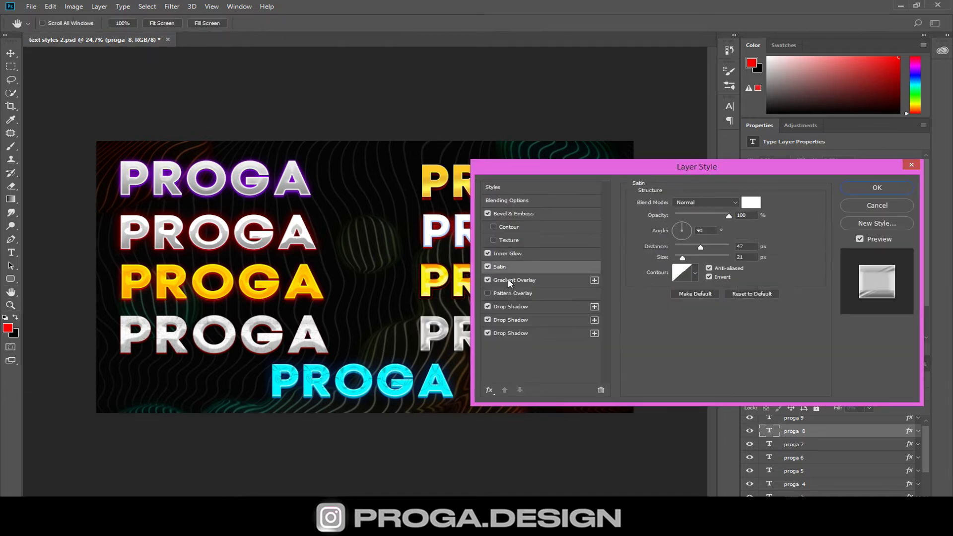
pyautogui.click(528, 319)
pyautogui.click(878, 188)
pyautogui.scroll(1, 820, 425)
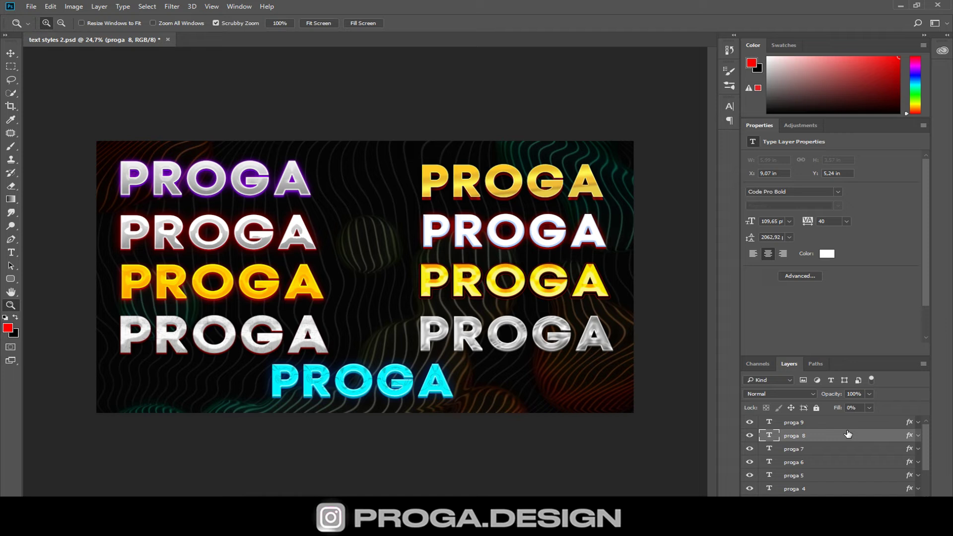
# Open proga 9's layer style and view Bevel & Emboss, Satin and Outer Glow
pyautogui.click(825, 422)
pyautogui.doubleClick(847, 424)
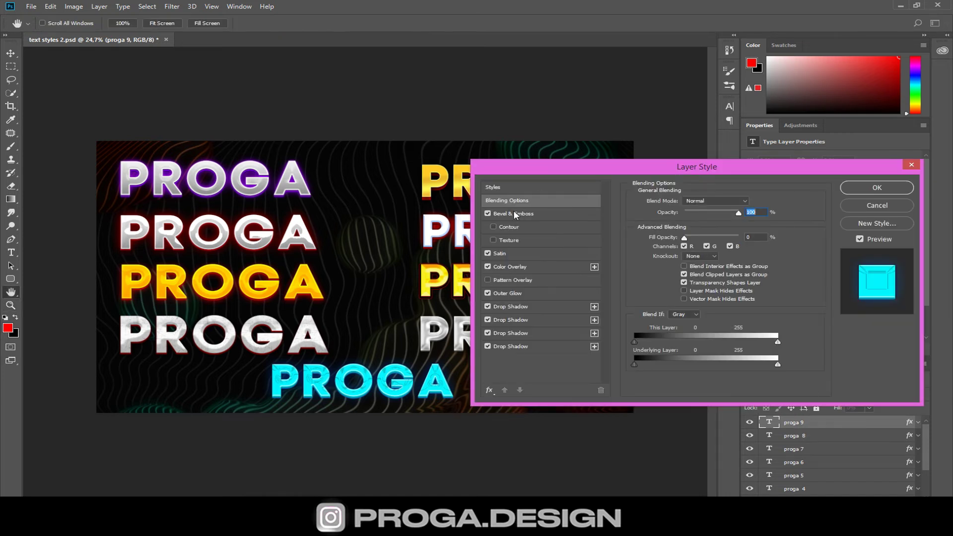
pyautogui.click(516, 215)
pyautogui.click(508, 255)
pyautogui.click(514, 293)
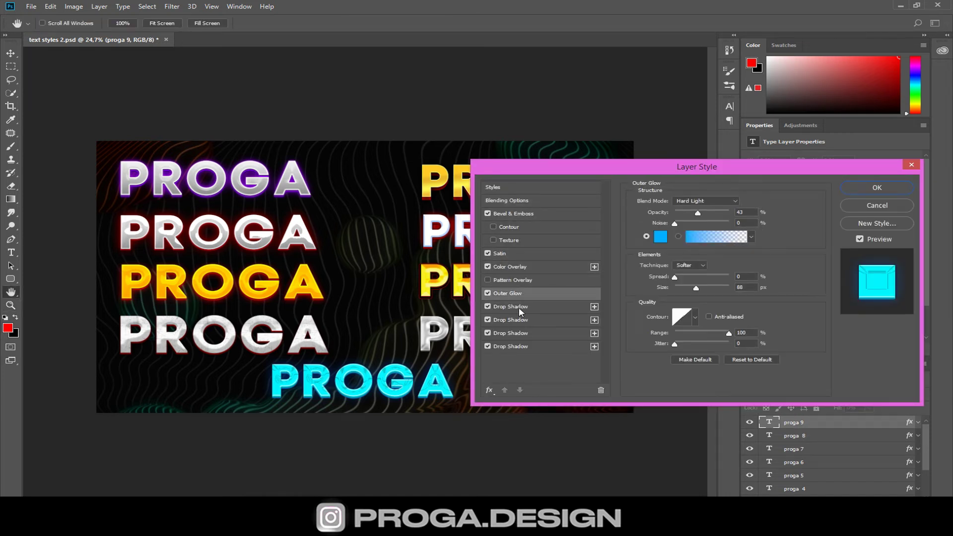
# View the second Drop Shadow settings in proga 9's layer style
pyautogui.click(515, 319)
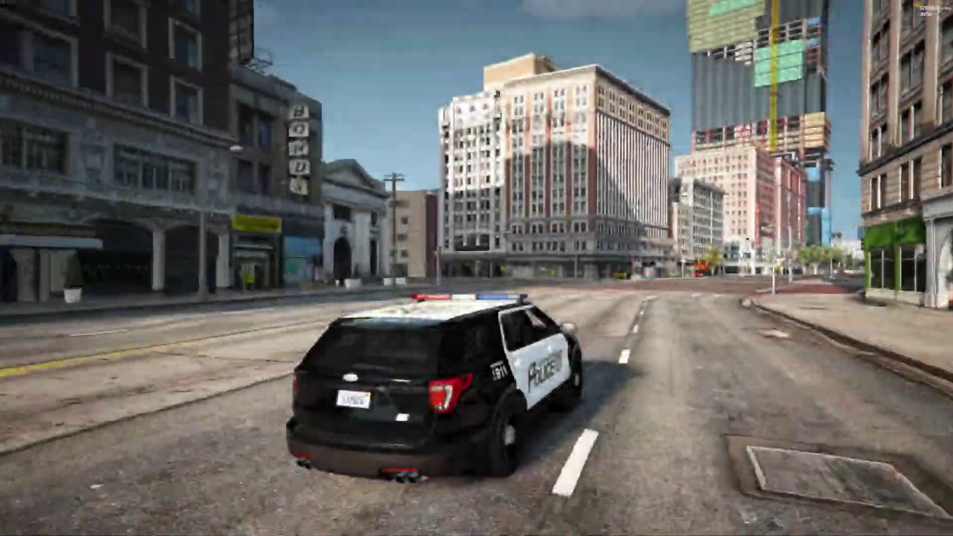